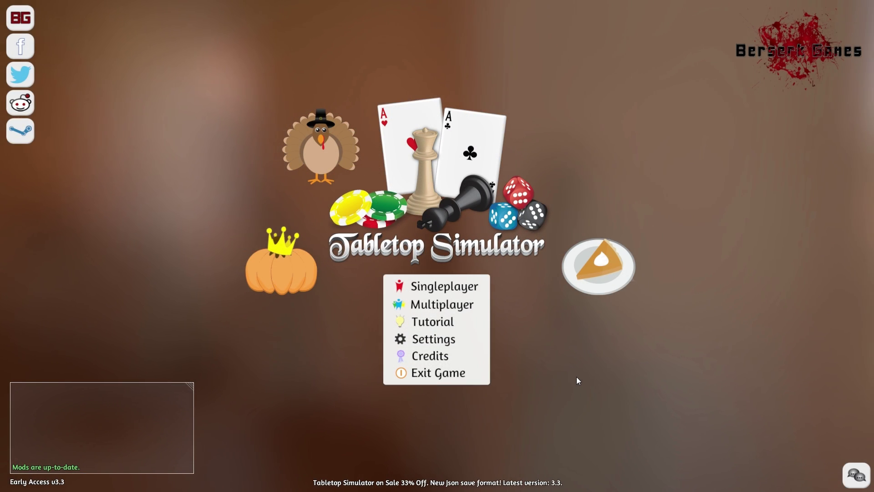
# Step: Try a singleplayer checkers table, return to the main menu, and open the multiplayer Server Browser
pyautogui.click(467, 288)
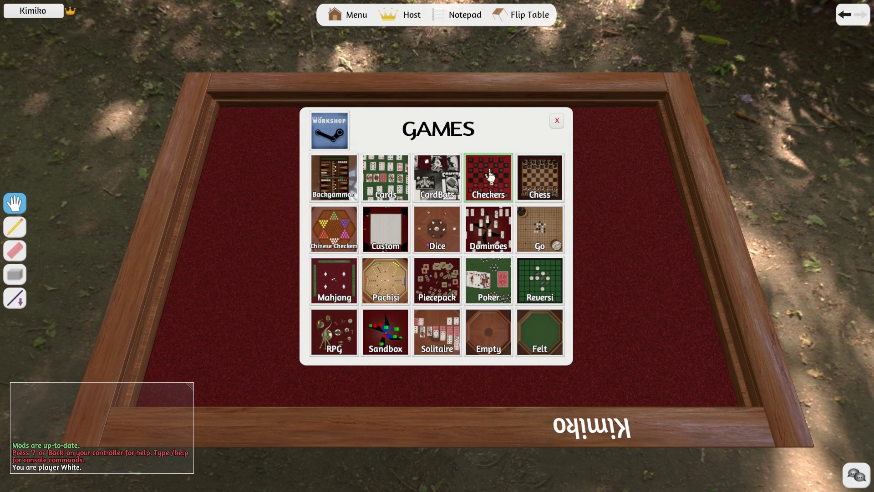
pyautogui.click(490, 175)
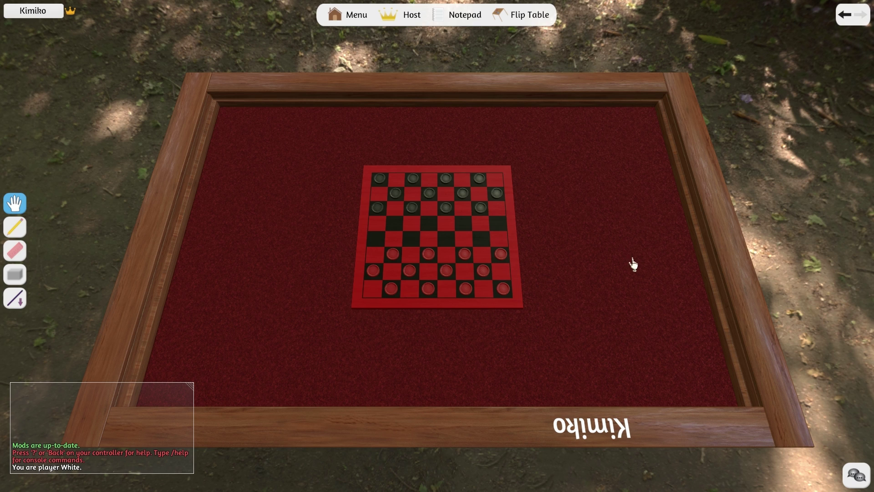
pyautogui.click(360, 23)
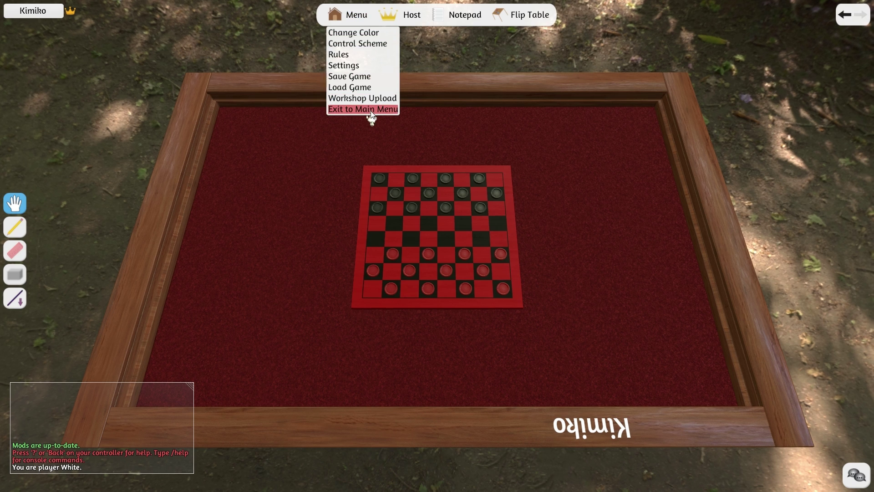
pyautogui.click(372, 109)
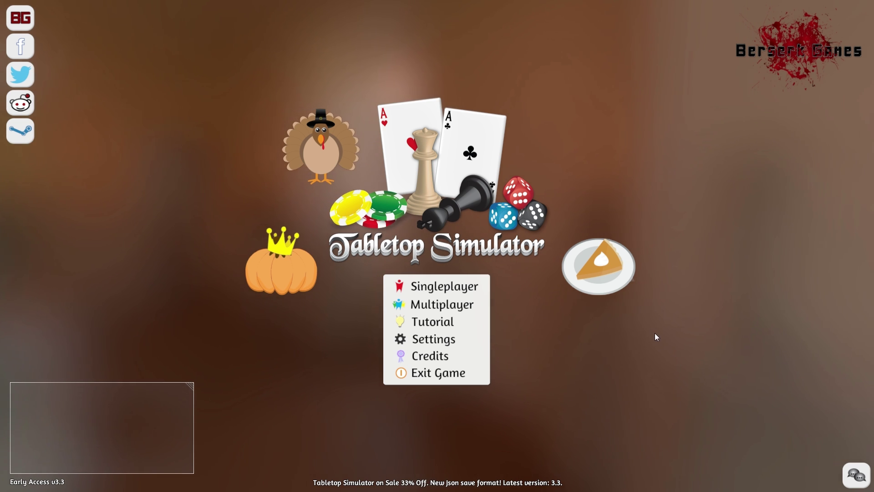
pyautogui.click(458, 307)
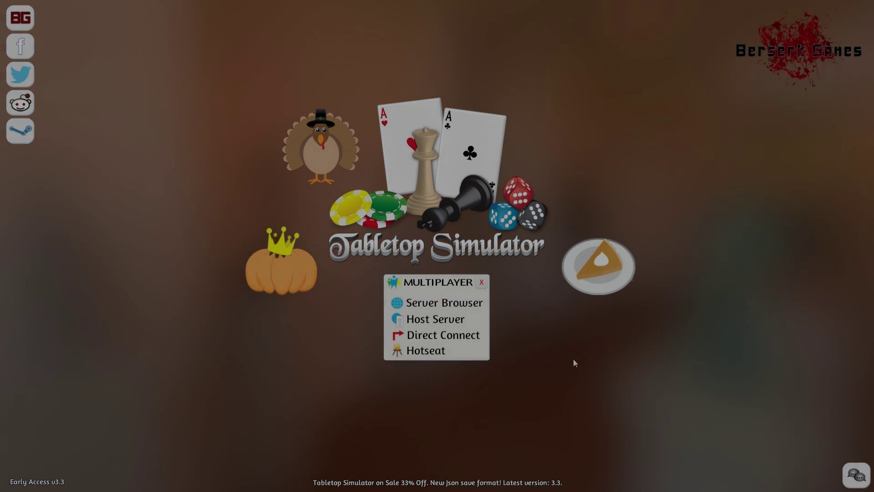
pyautogui.click(464, 304)
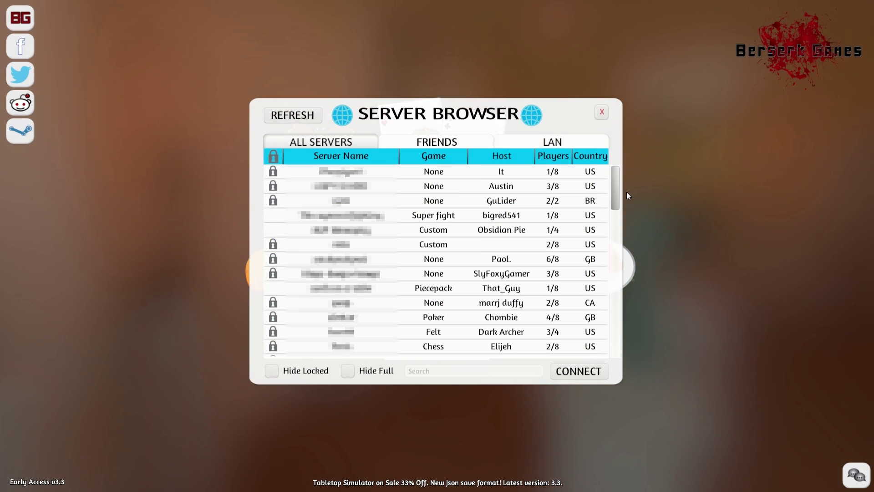
# Step: Scroll the server list, check the Friends filter, return to All Servers, and sort by lock status
pyautogui.moveTo(613, 200)
pyautogui.mouseDown()
pyautogui.moveTo(613, 327)
pyautogui.moveTo(611, 193)
pyautogui.mouseUp()
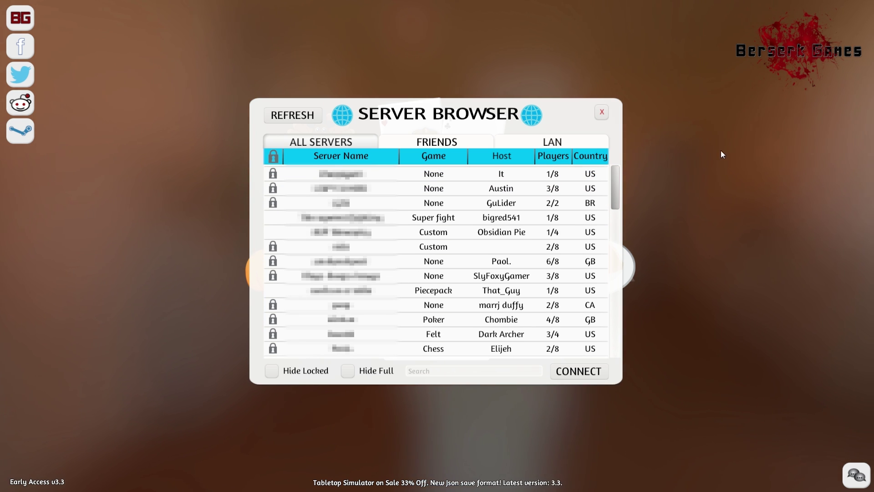
pyautogui.click(430, 144)
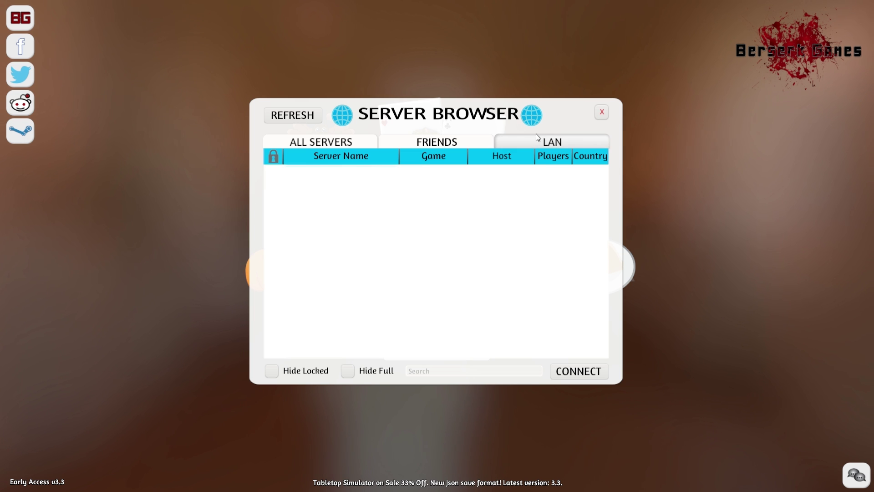
pyautogui.click(329, 144)
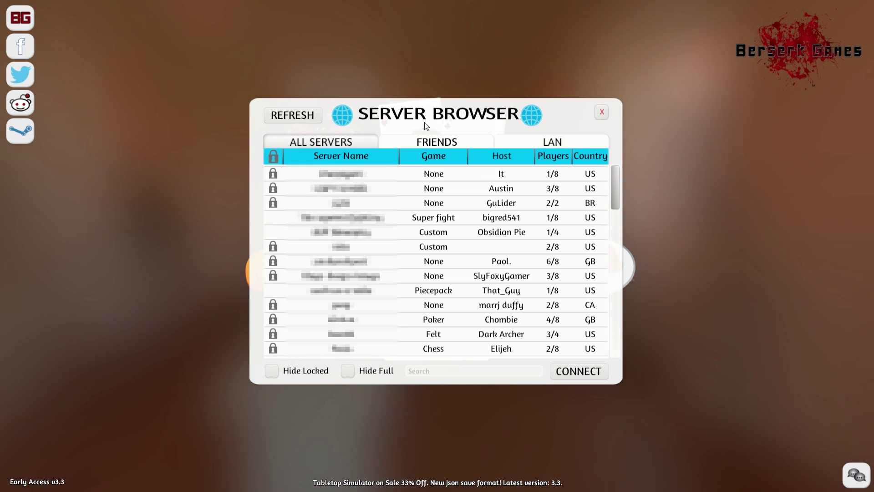
pyautogui.click(274, 157)
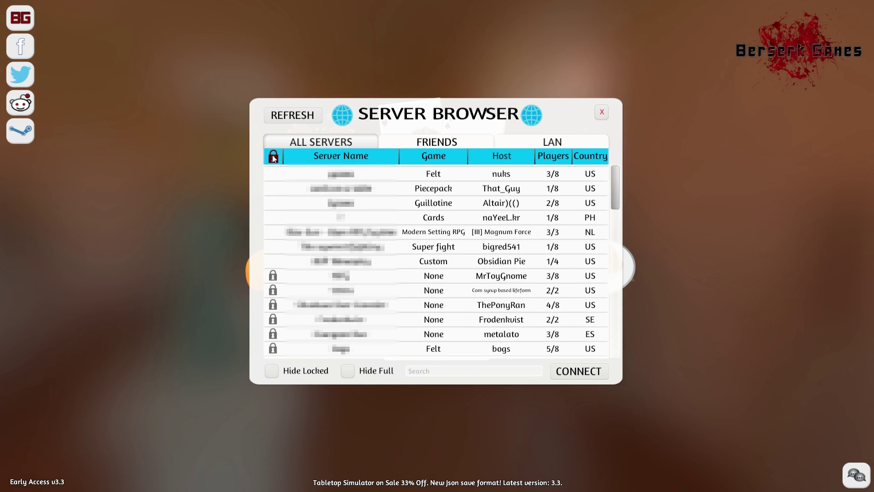
# Step: Sort the server list by Game, Host, Players, Country and then Server Name
pyautogui.click(436, 155)
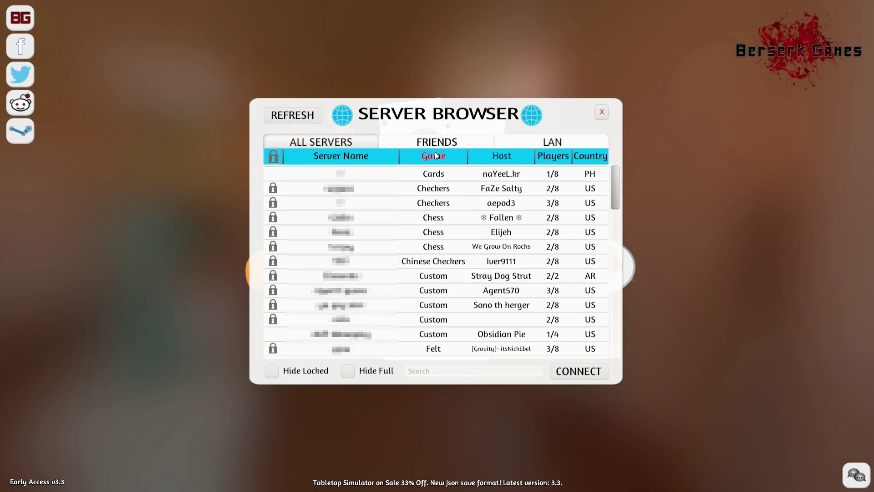
pyautogui.click(514, 156)
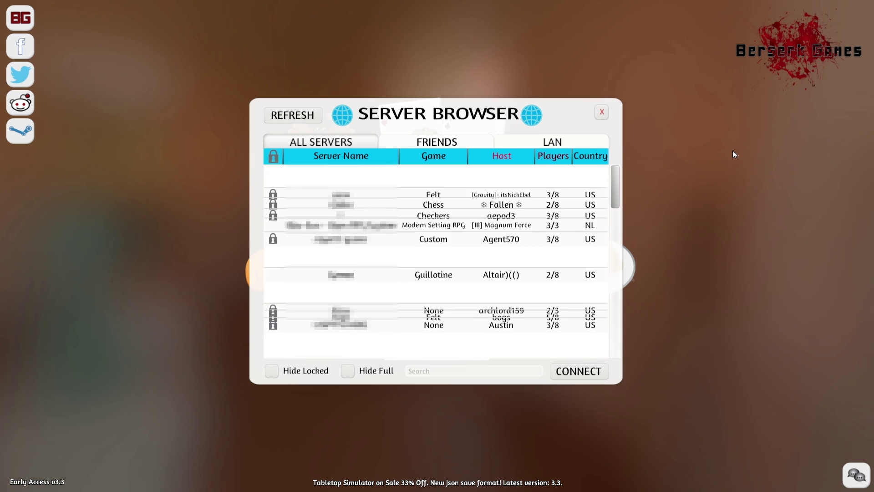
pyautogui.click(559, 157)
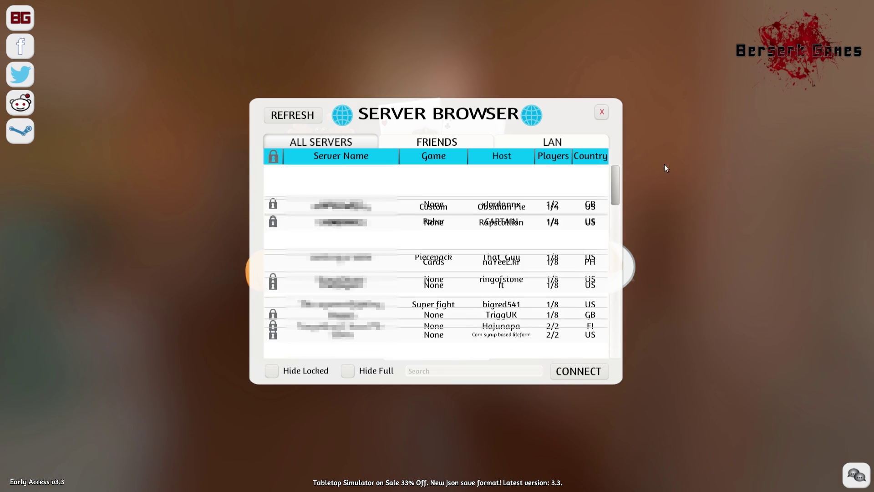
pyautogui.click(591, 157)
pyautogui.click(328, 157)
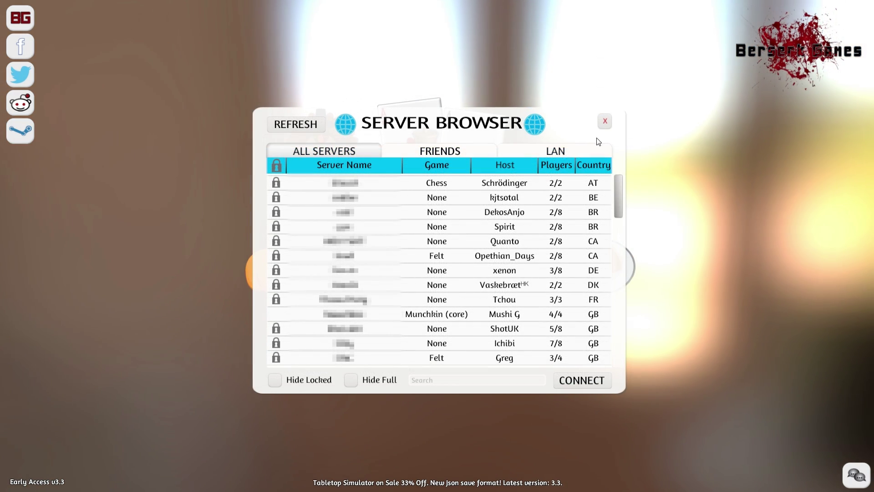
# Step: Refresh the server list and enable the Hide Full and Hide Locked filters
pyautogui.click(308, 130)
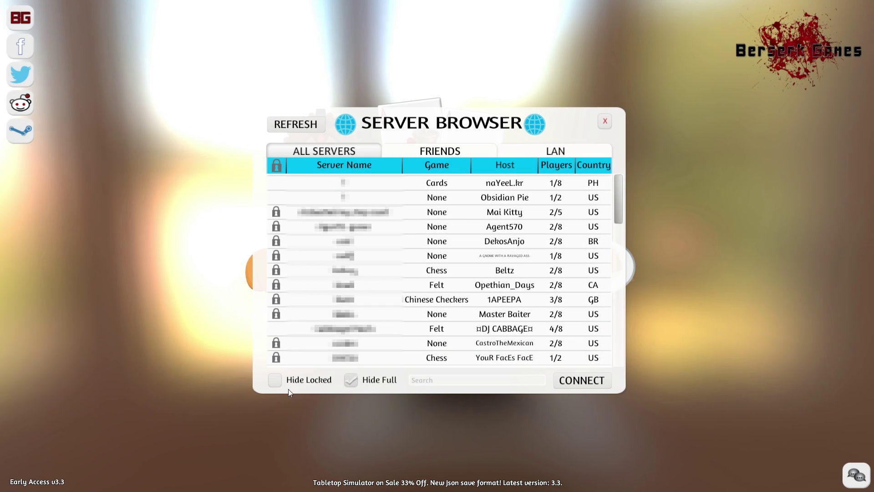
pyautogui.click(355, 382)
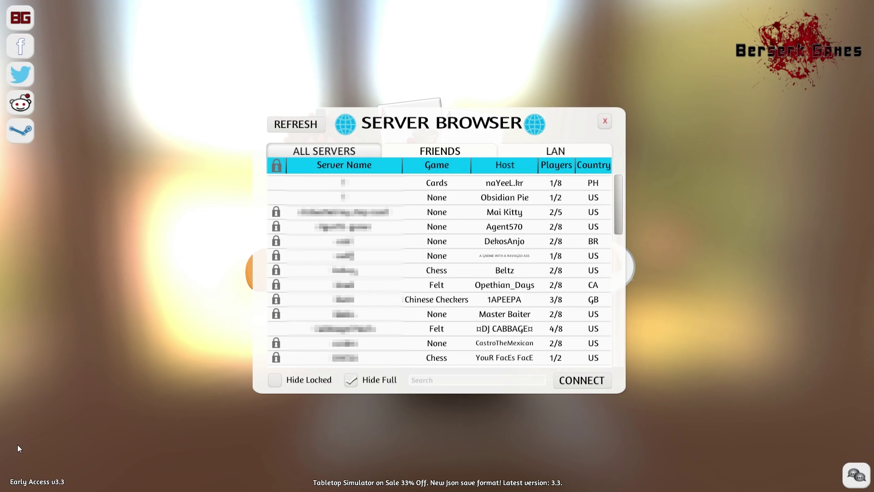
pyautogui.click(276, 380)
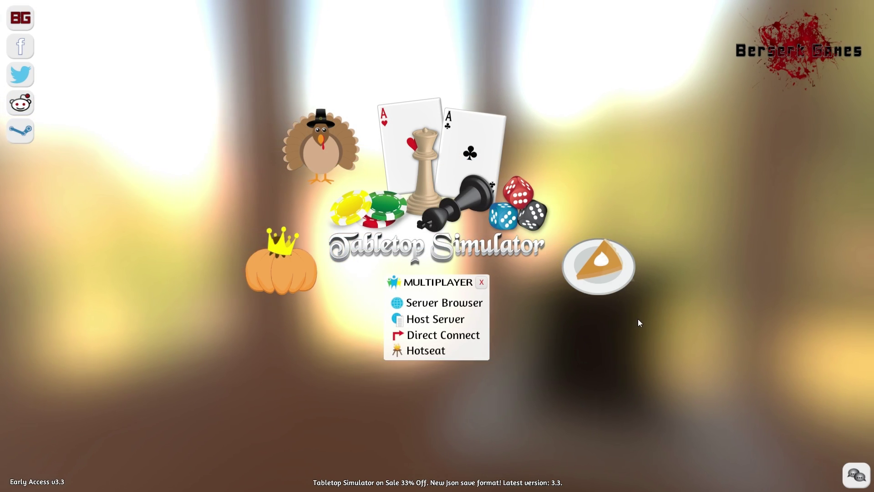
# Step: Host a password-protected server named 'Kitties' limited to 2 players
pyautogui.click(436, 319)
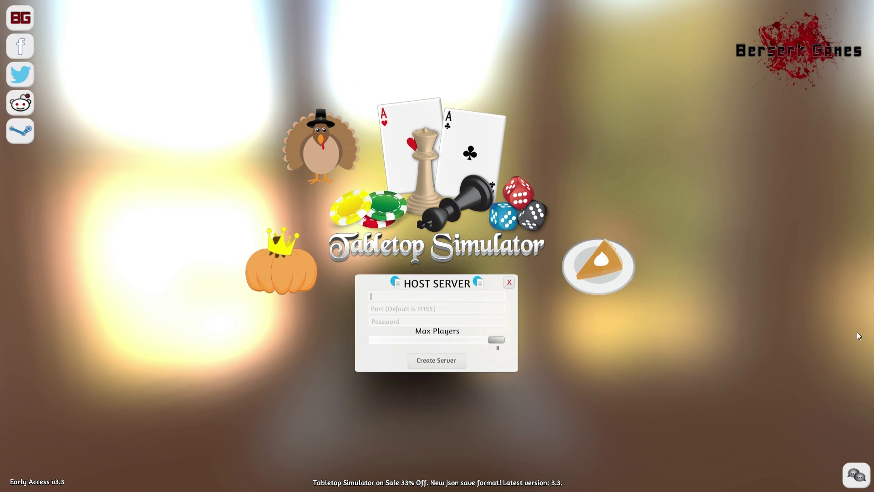
pyautogui.write('Kitties')
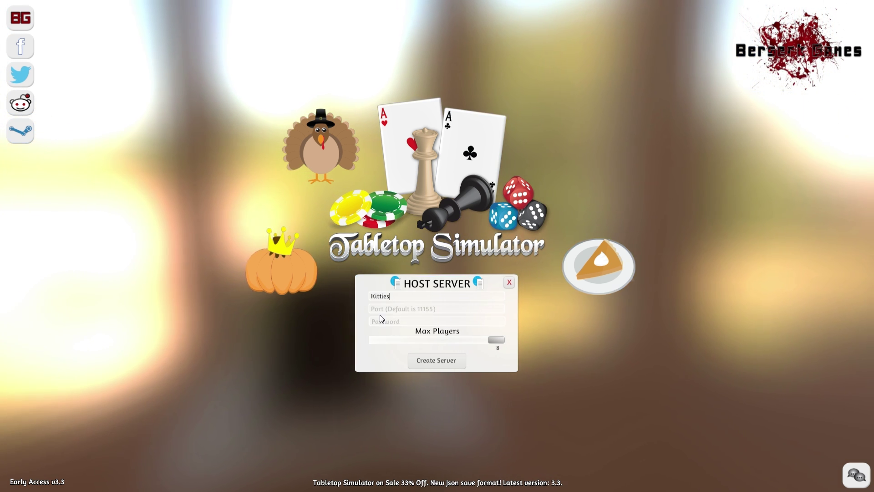
pyautogui.click(455, 309)
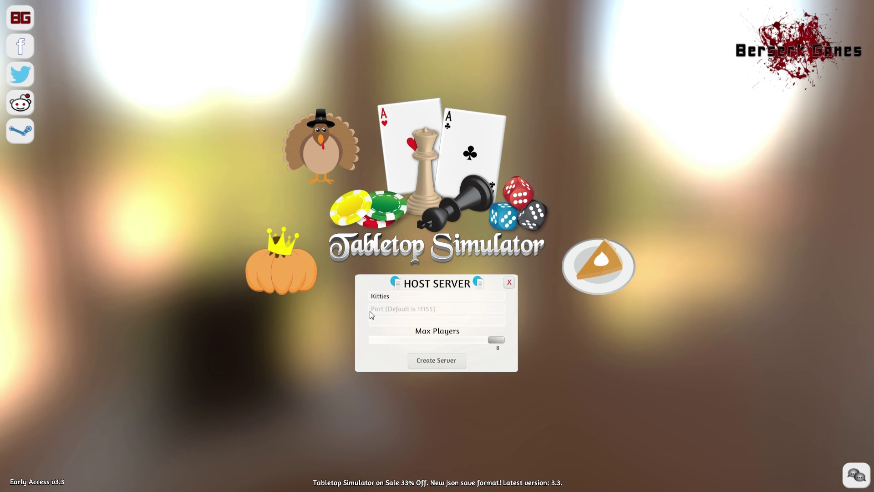
pyautogui.click(396, 322)
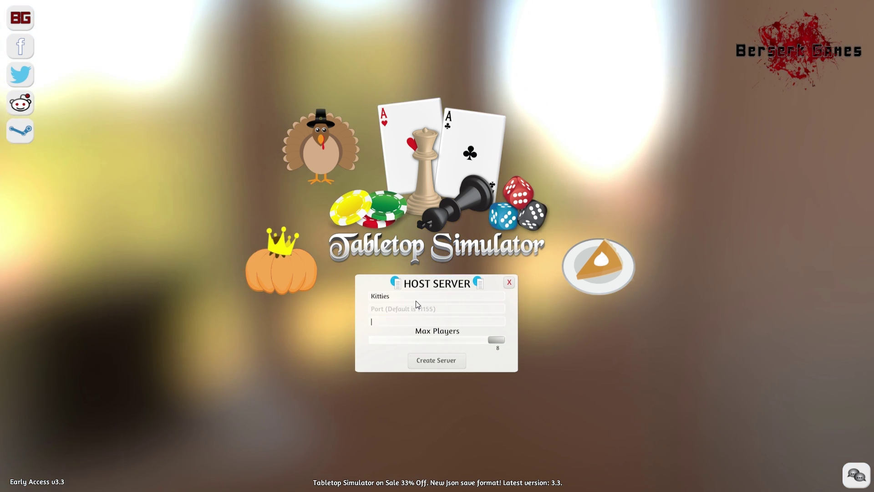
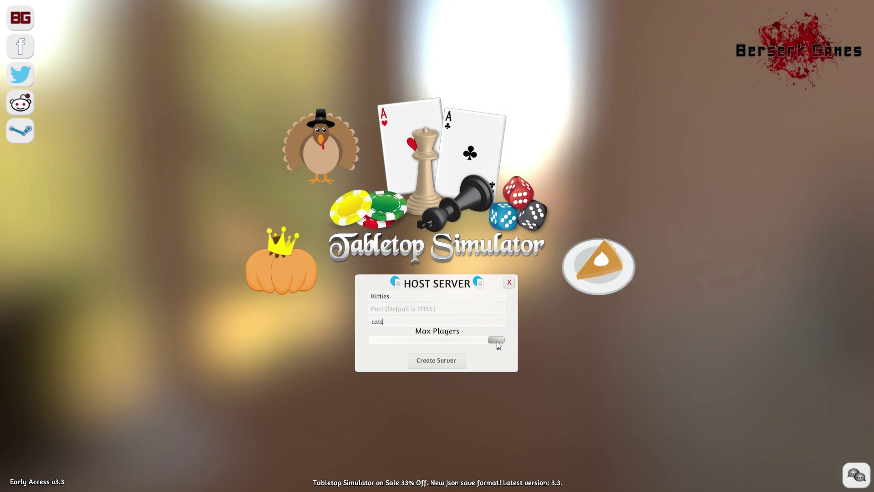
pyautogui.moveTo(496, 341)
pyautogui.mouseDown()
pyautogui.moveTo(359, 344)
pyautogui.moveTo(504, 351)
pyautogui.mouseUp()
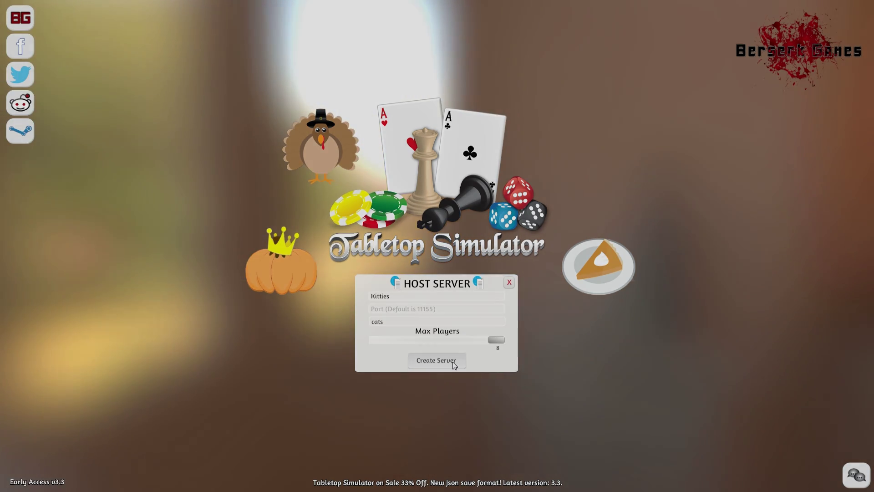
pyautogui.click(453, 362)
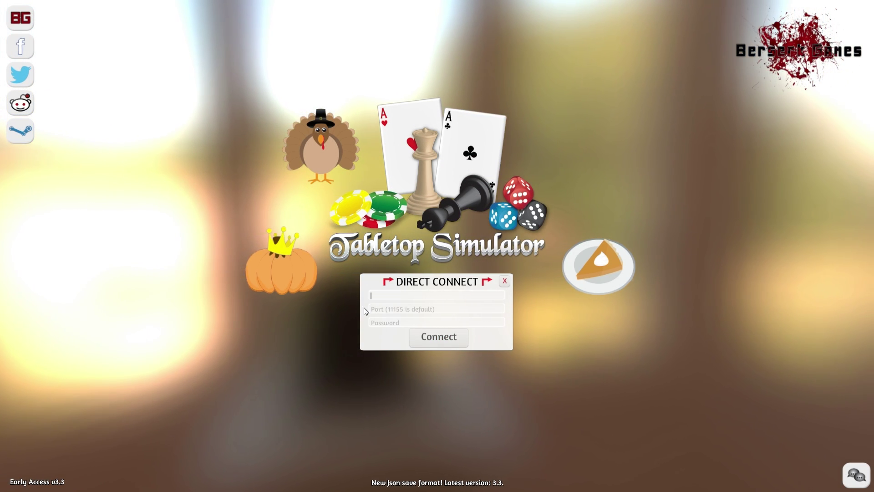
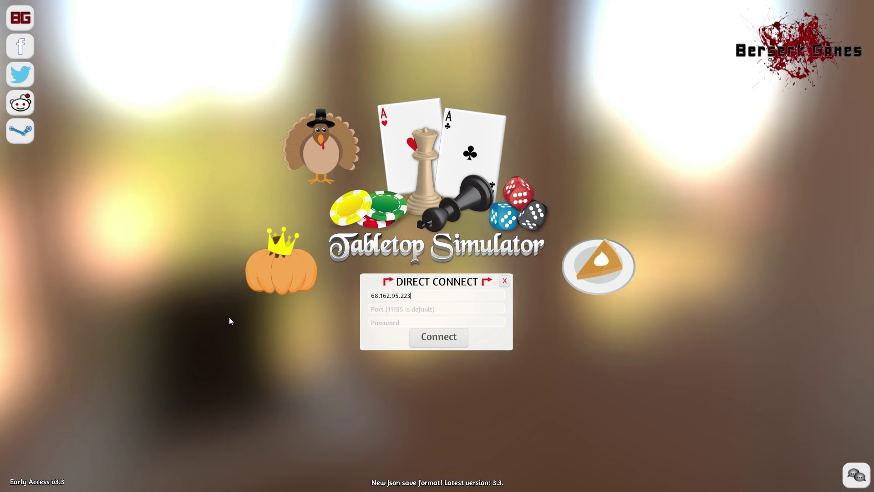
pyautogui.click(400, 325)
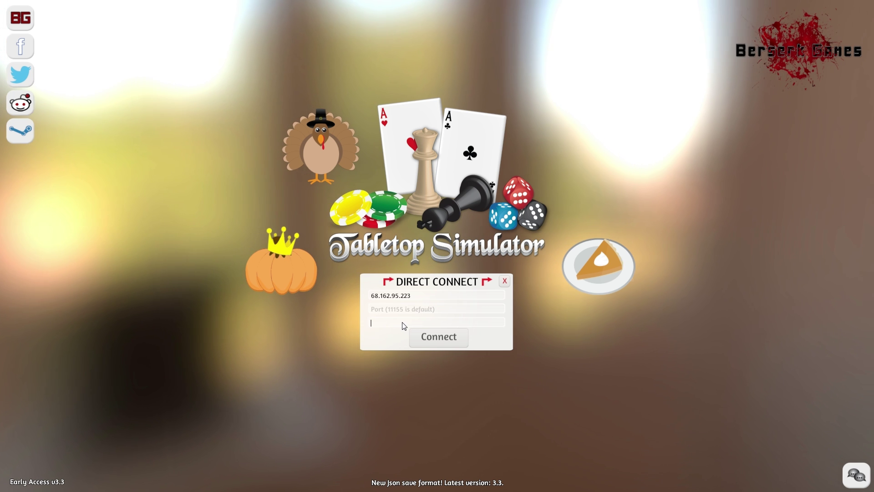
pyautogui.write('kitty')
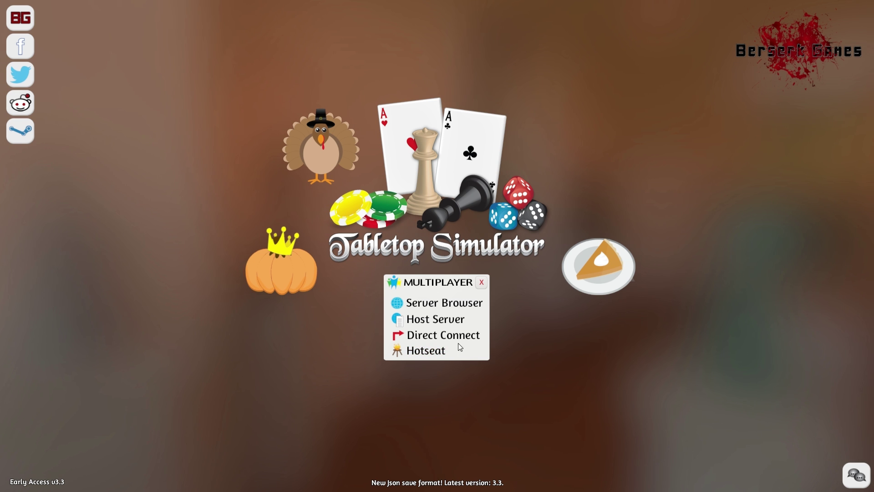
# Step: Set up a Hotseat game with 3 players and start it
pyautogui.click(455, 350)
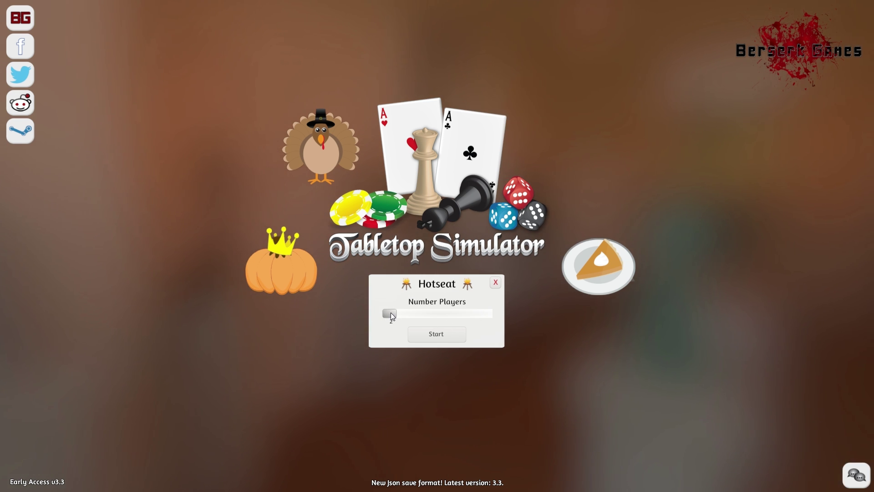
pyautogui.moveTo(391, 312); pyautogui.dragTo(400, 313)
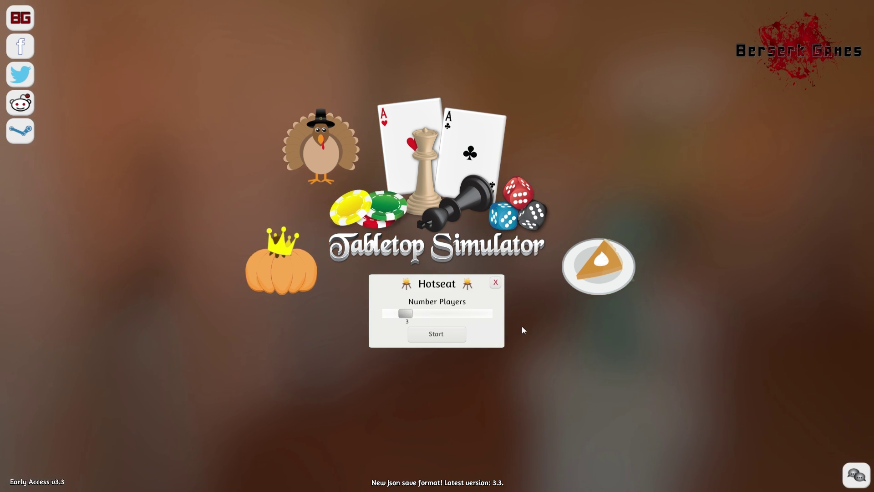
pyautogui.click(433, 334)
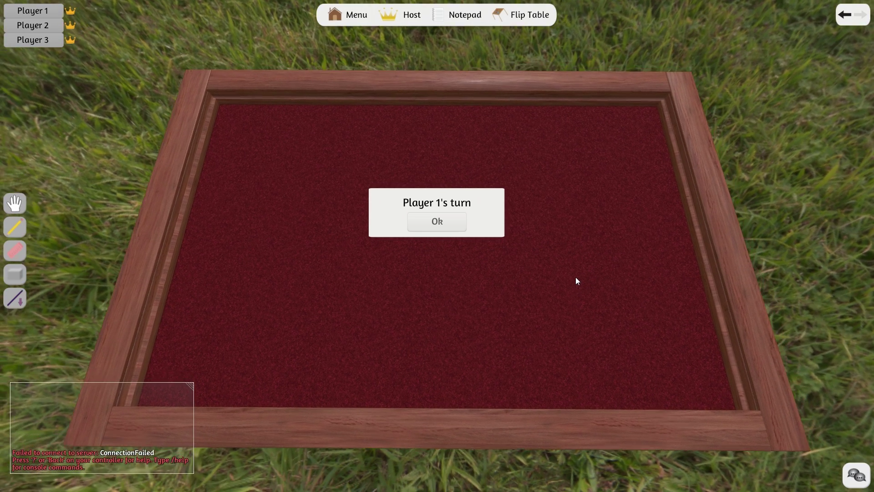
# Step: Seat Player 1 as Green and Player 2 as Purple, passing the turn to Player 3
pyautogui.click(448, 221)
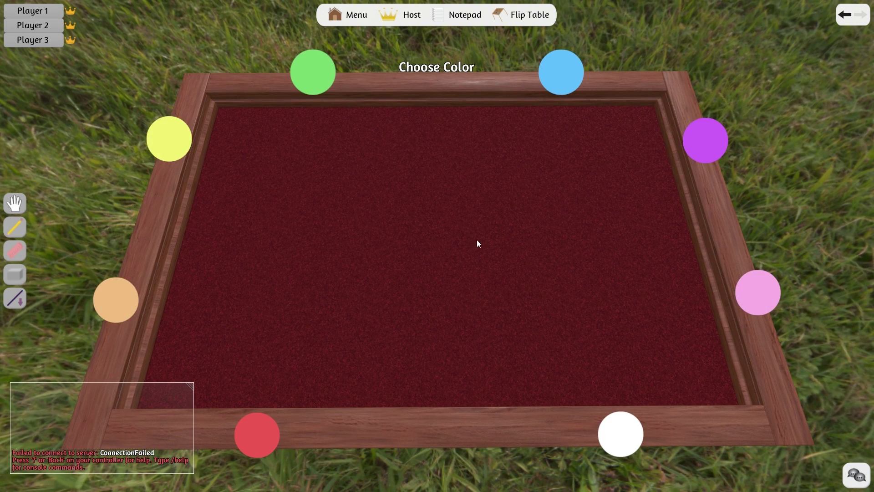
pyautogui.click(324, 85)
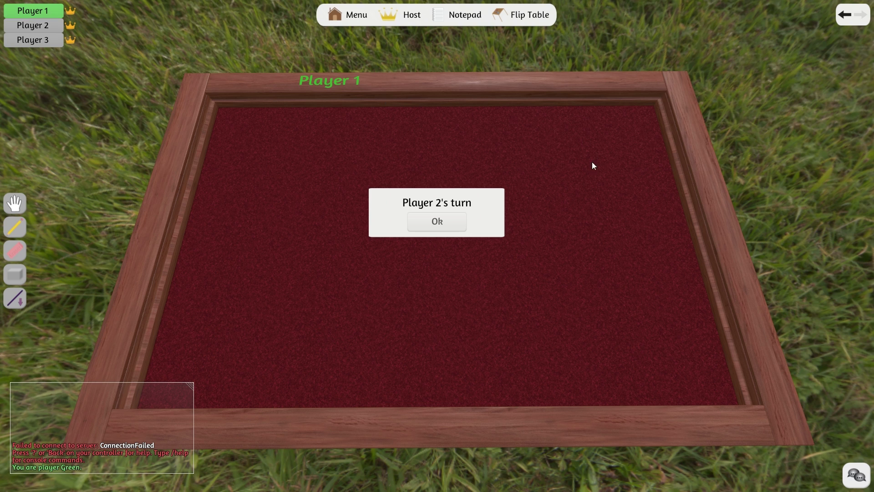
pyautogui.click(442, 225)
pyautogui.click(708, 153)
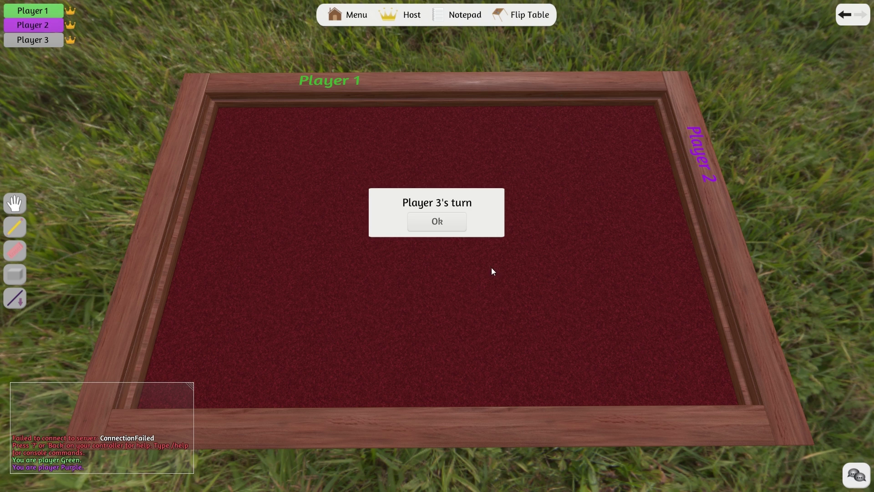
pyautogui.click(444, 224)
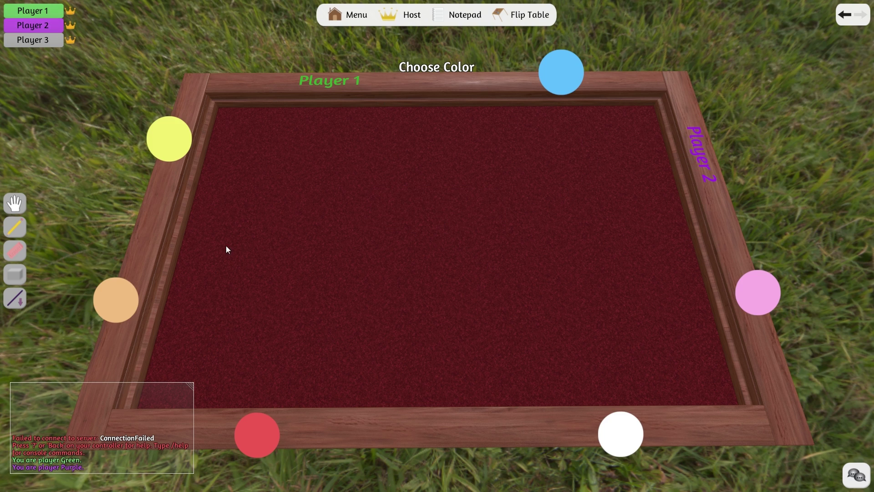
# Step: Seat Player 3 as Orange, load the Cards game, and deal the deck to all players
pyautogui.click(111, 293)
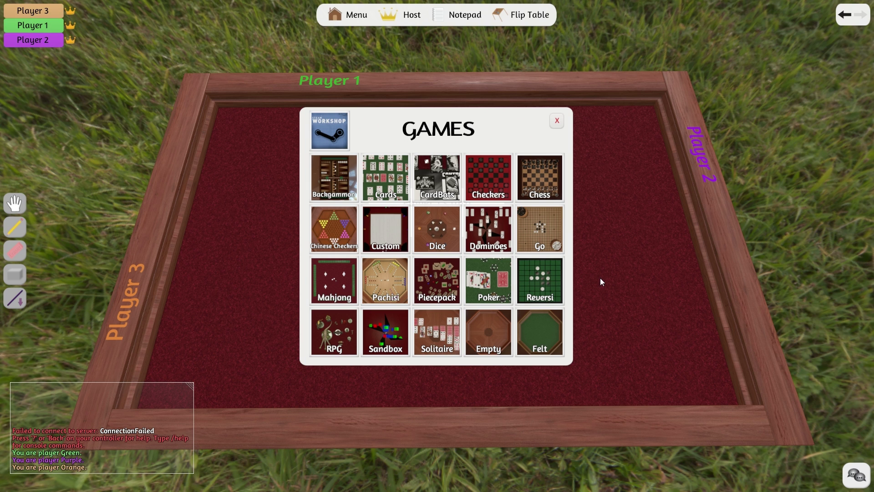
pyautogui.click(389, 192)
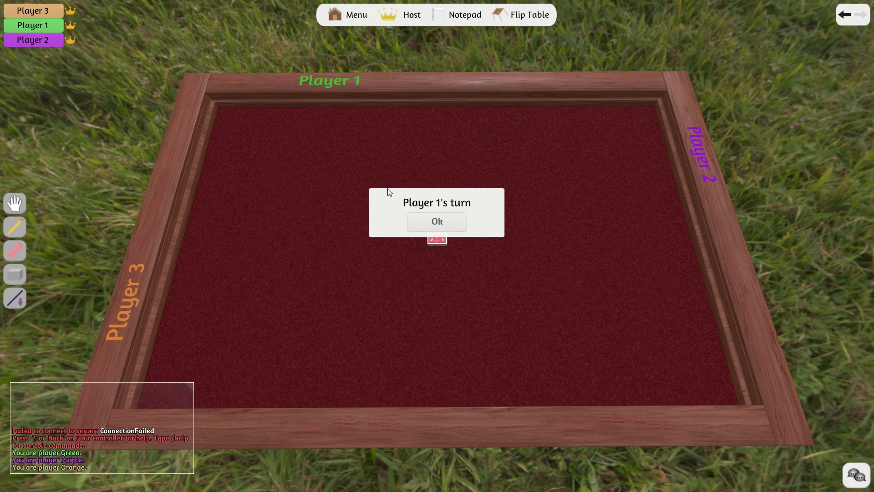
pyautogui.click(433, 221)
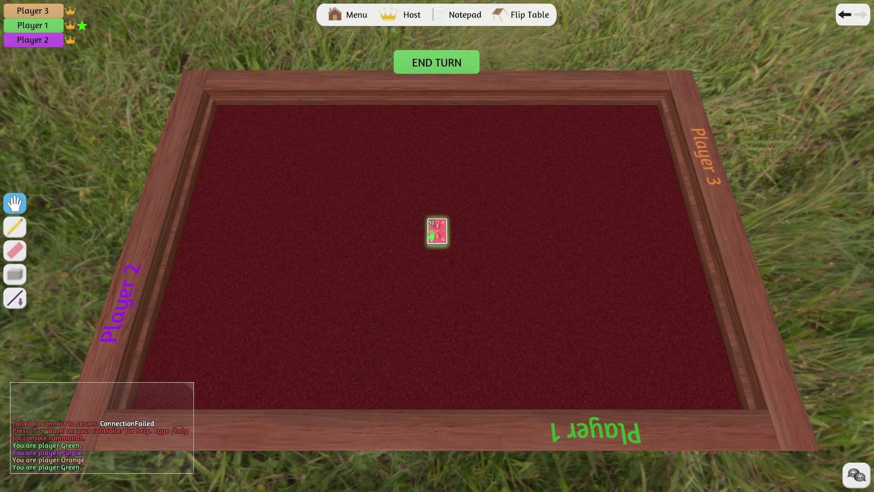
pyautogui.rightClick(431, 236)
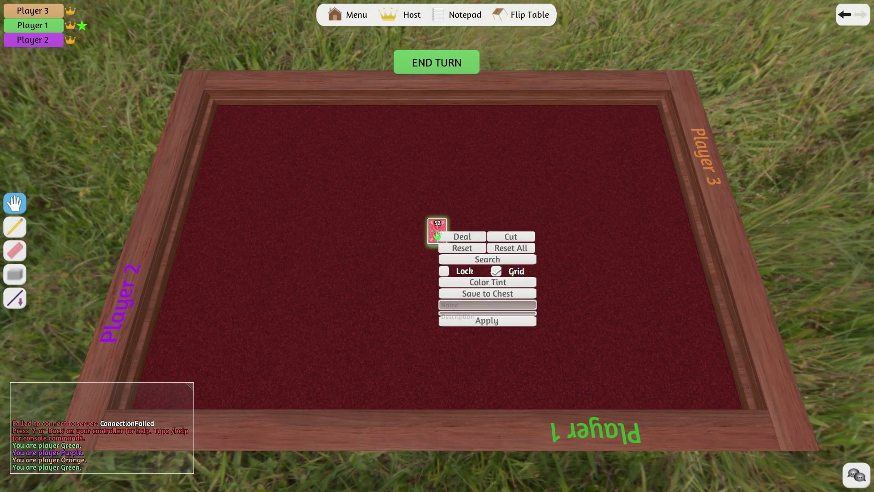
pyautogui.click(458, 239)
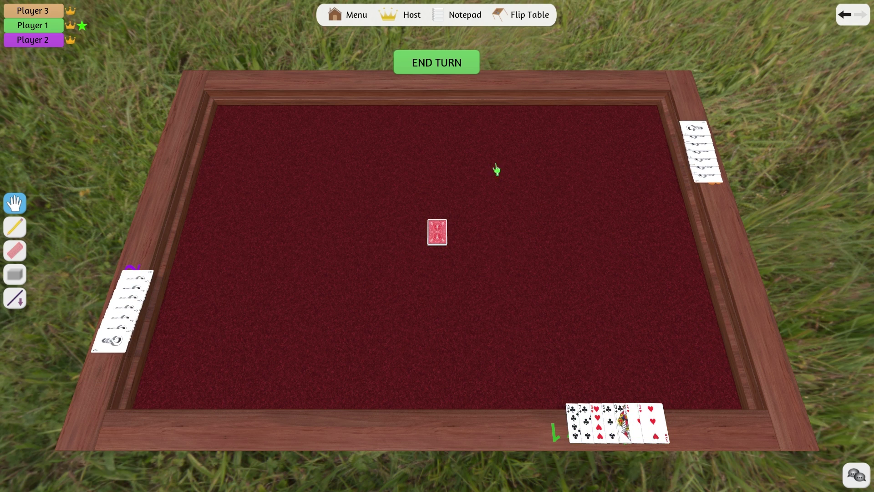
# Step: End Player 1's turn, have Player 2 play a card, then open the Steam overlay thread
pyautogui.click(464, 71)
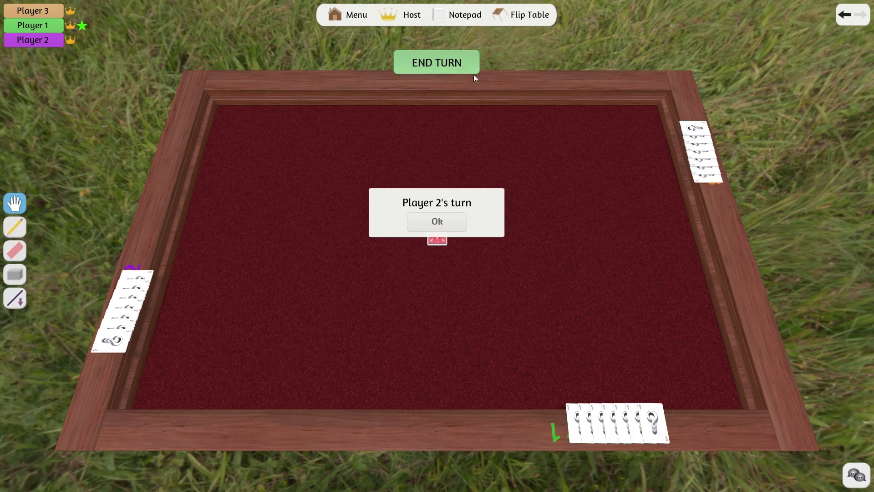
pyautogui.click(458, 225)
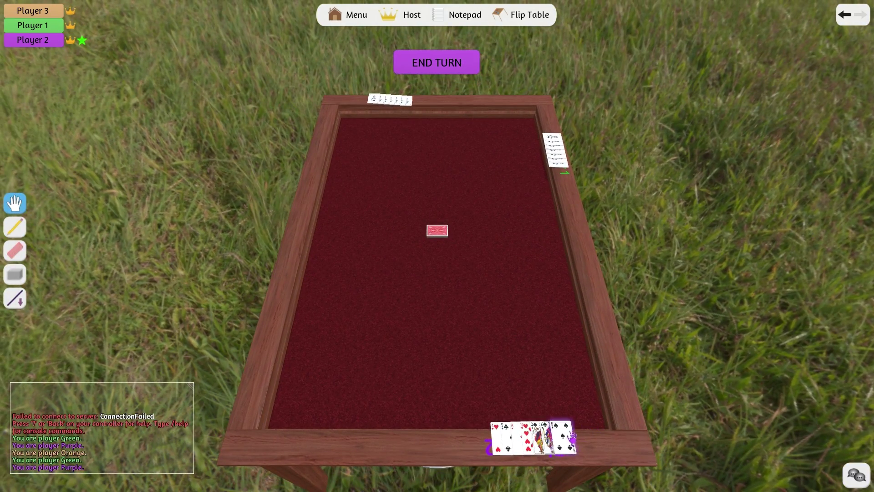
pyautogui.moveTo(572, 438)
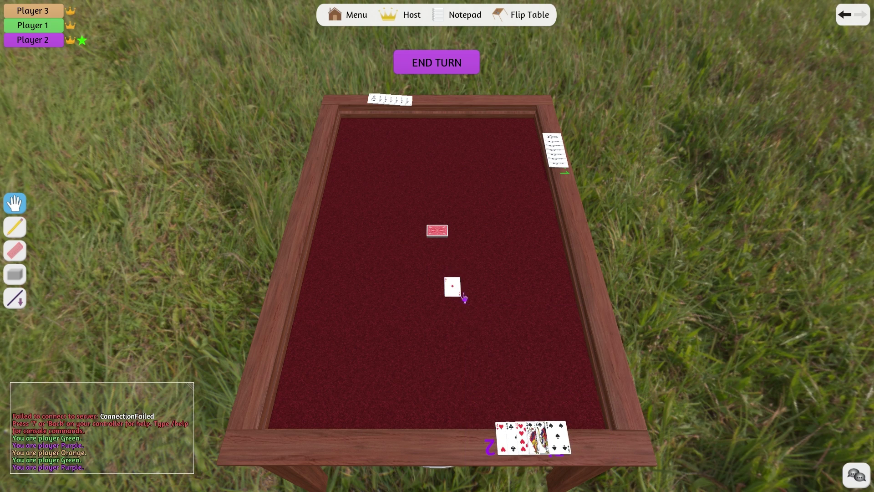
pyautogui.click(437, 63)
pyautogui.hotkey('shift', '/')
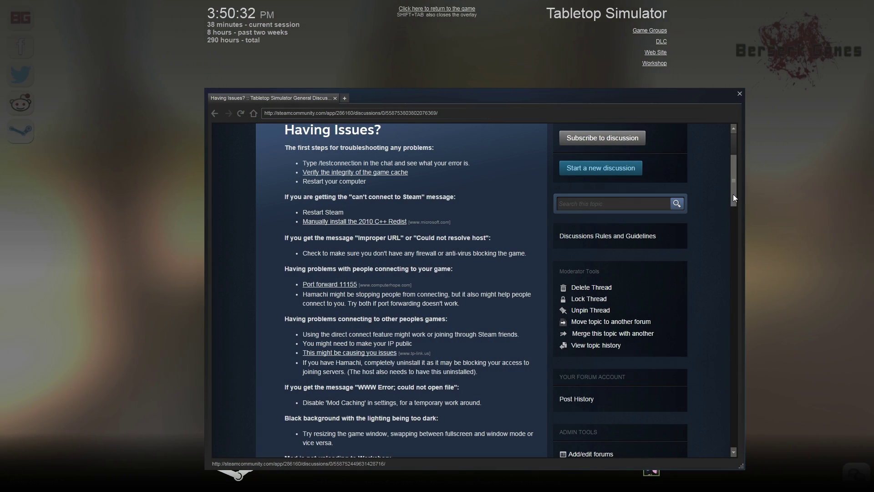
pyautogui.moveTo(734, 195); pyautogui.dragTo(735, 178)
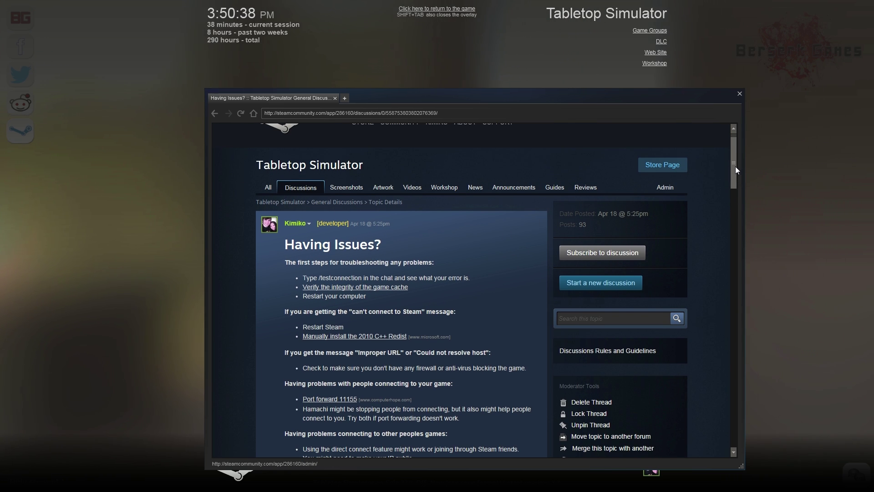
pyautogui.moveTo(734, 166); pyautogui.dragTo(735, 186)
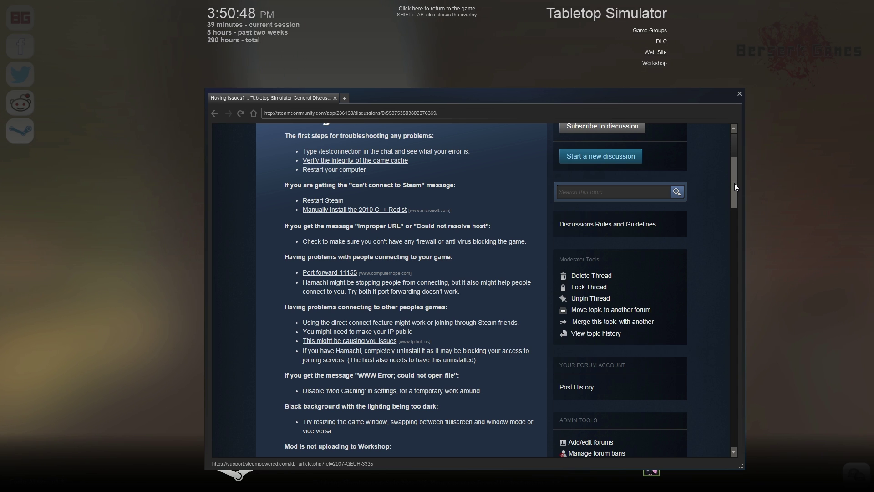
pyautogui.moveTo(734, 184); pyautogui.dragTo(728, 199)
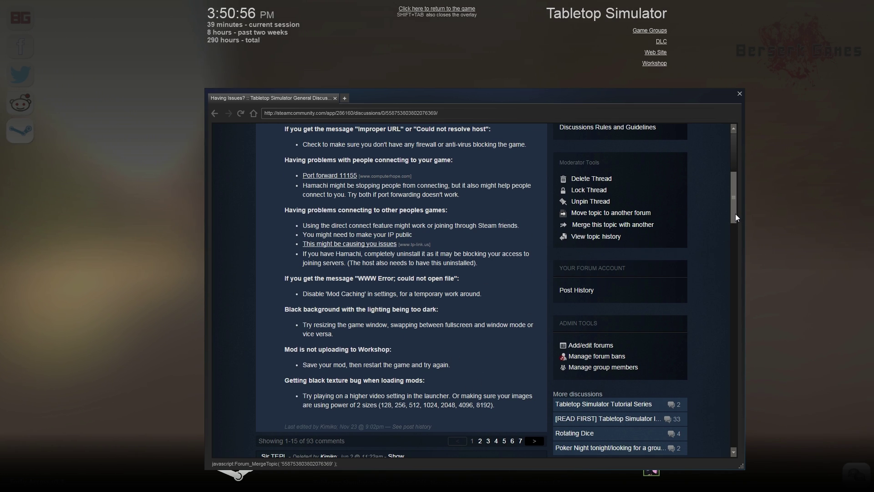
pyautogui.moveTo(736, 214); pyautogui.dragTo(735, 198)
pyautogui.moveTo(319, 160); pyautogui.dragTo(370, 160)
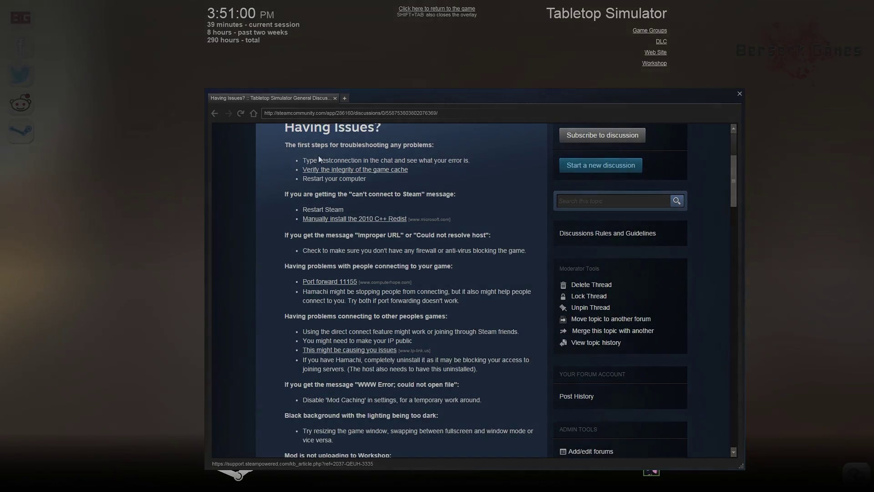
pyautogui.hotkey('shift', 'Tab')
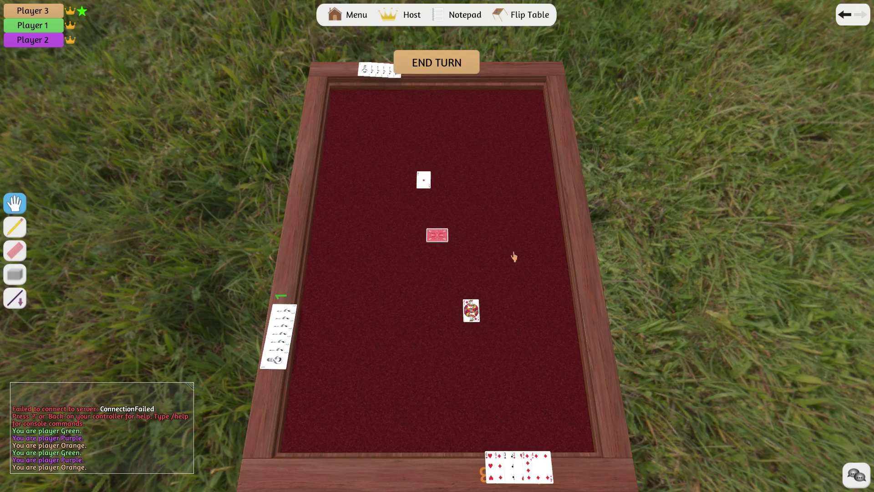
# Step: Pass play to Player 1, flip the table to scatter the cards, then hand over to Player 2
pyautogui.click(461, 68)
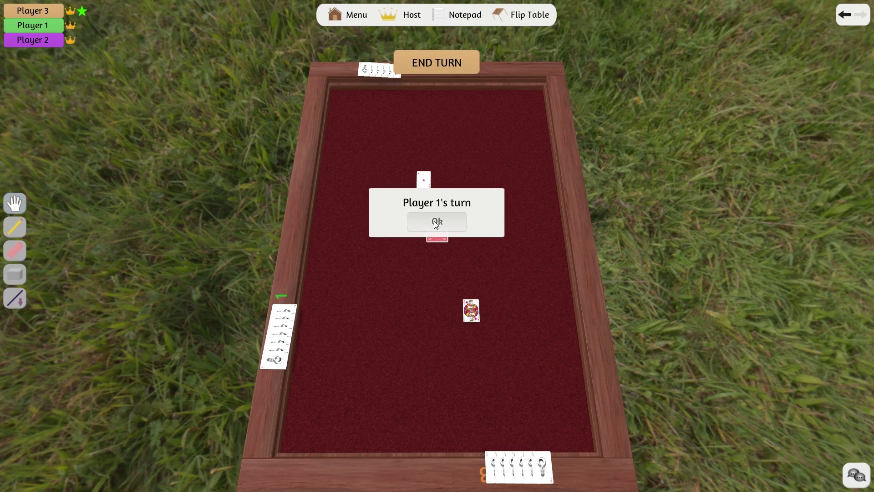
pyautogui.click(436, 222)
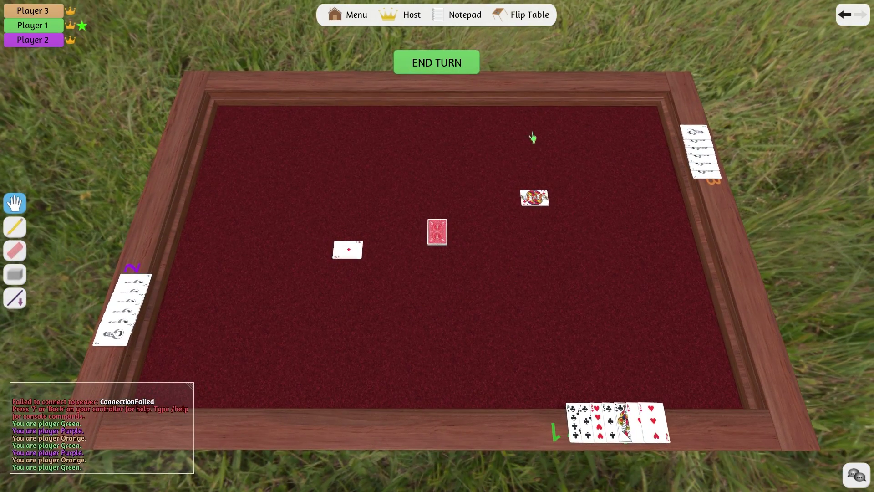
pyautogui.click(532, 25)
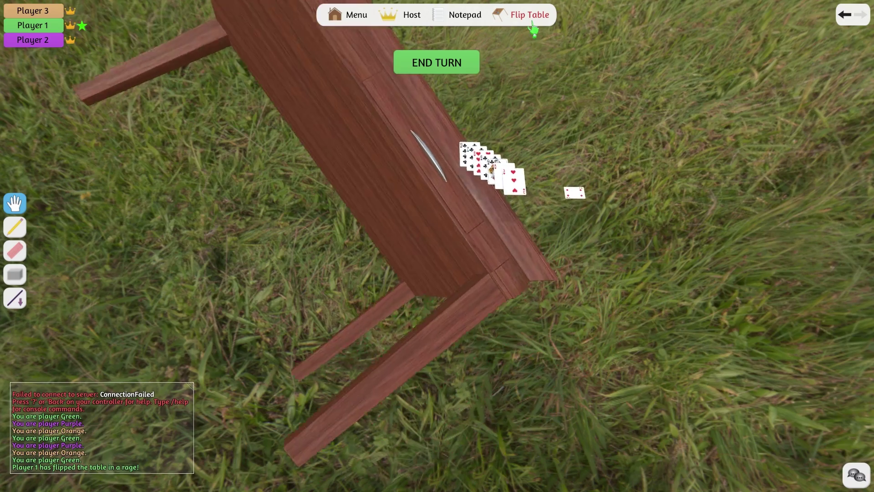
pyautogui.click(460, 64)
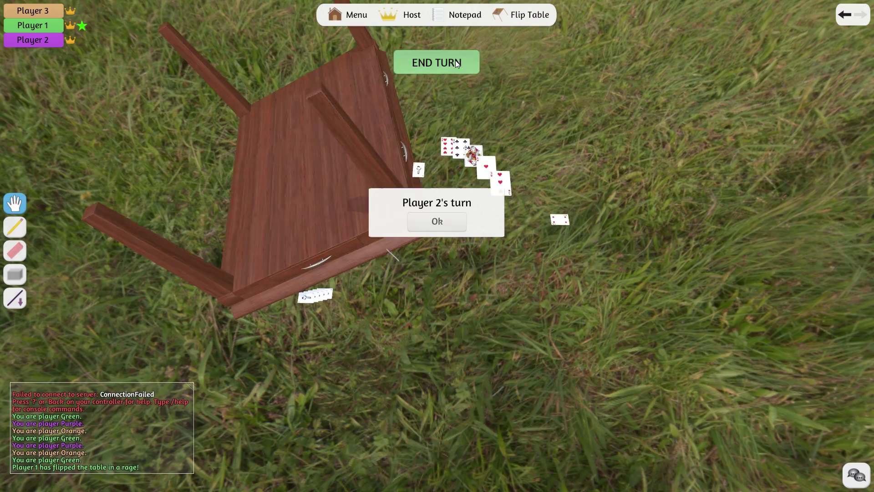
pyautogui.click(437, 220)
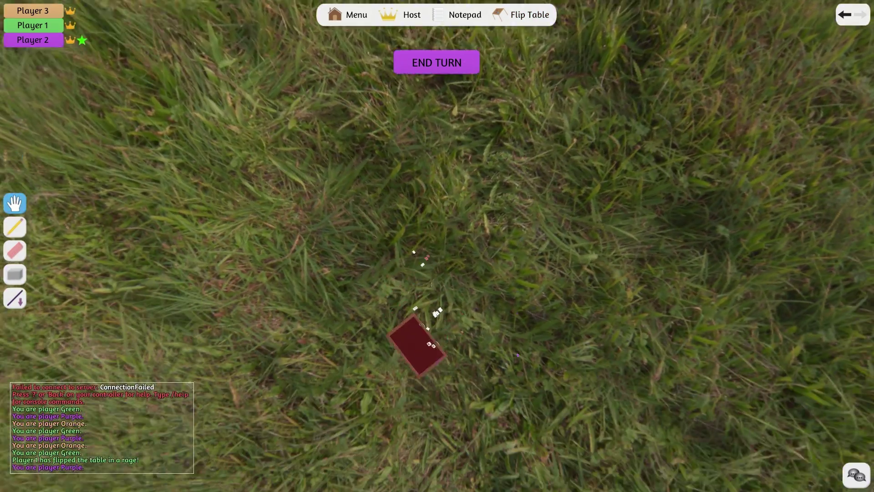